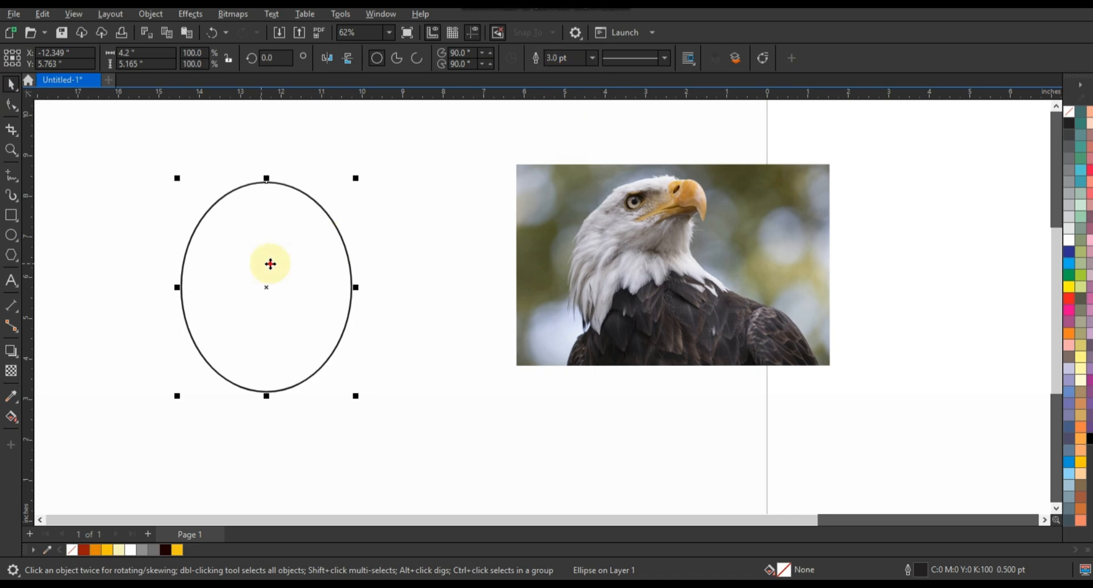
Copy the ellipse twice so that three ellipses overlap, and Smart Fill the area shared by all three
right_click(329, 266)
drag(357, 245, 308, 307)
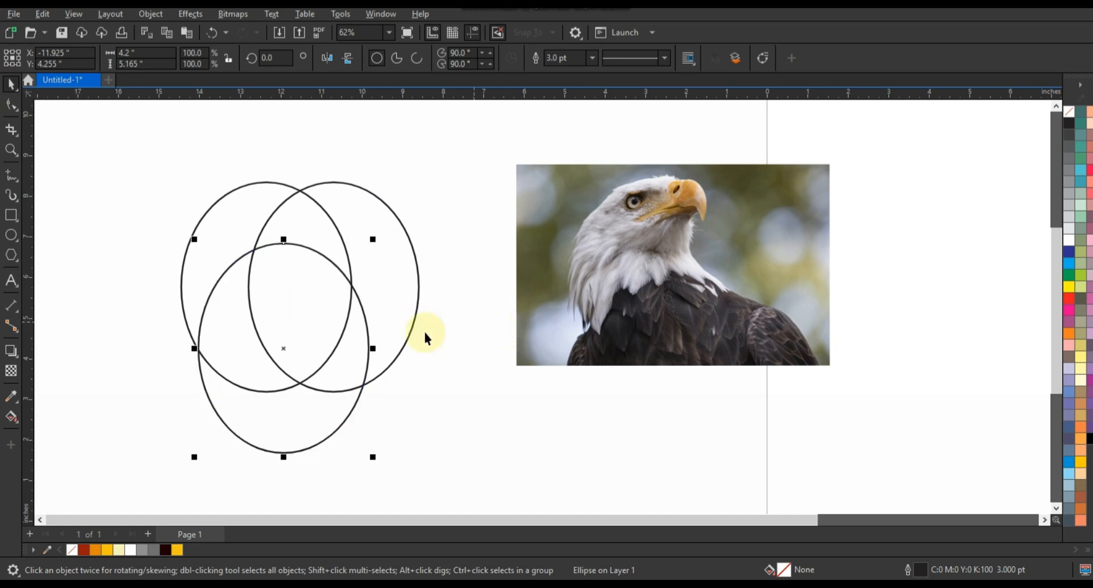
click(17, 427)
click(51, 430)
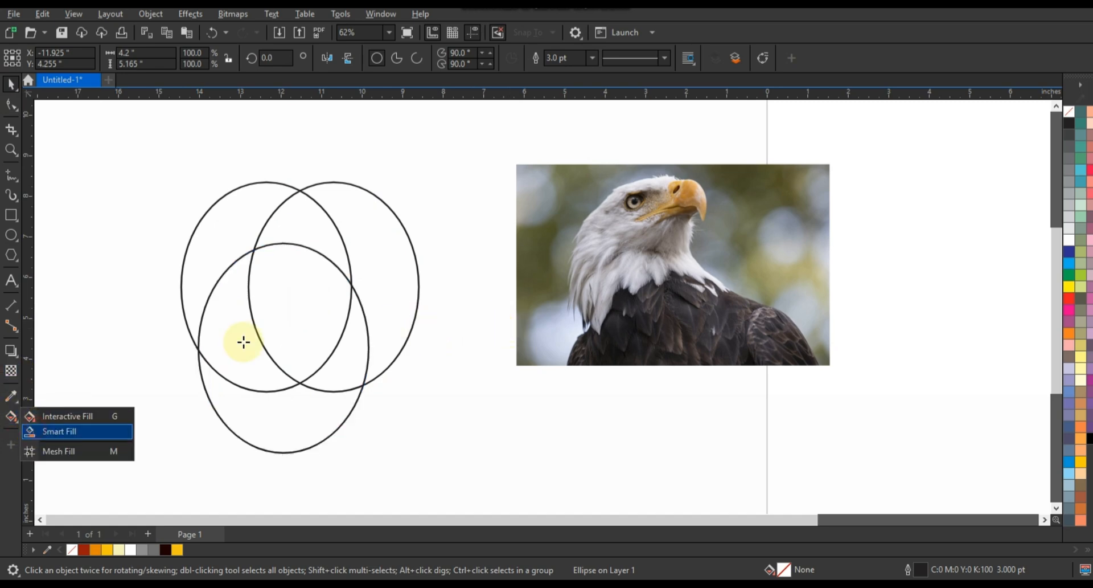
click(320, 302)
Delete the three original ellipses and enlarge the remaining shield shape to about 3.8 × 5.1 inches
click(9, 85)
click(279, 231)
key(Delete)
key(Delete)
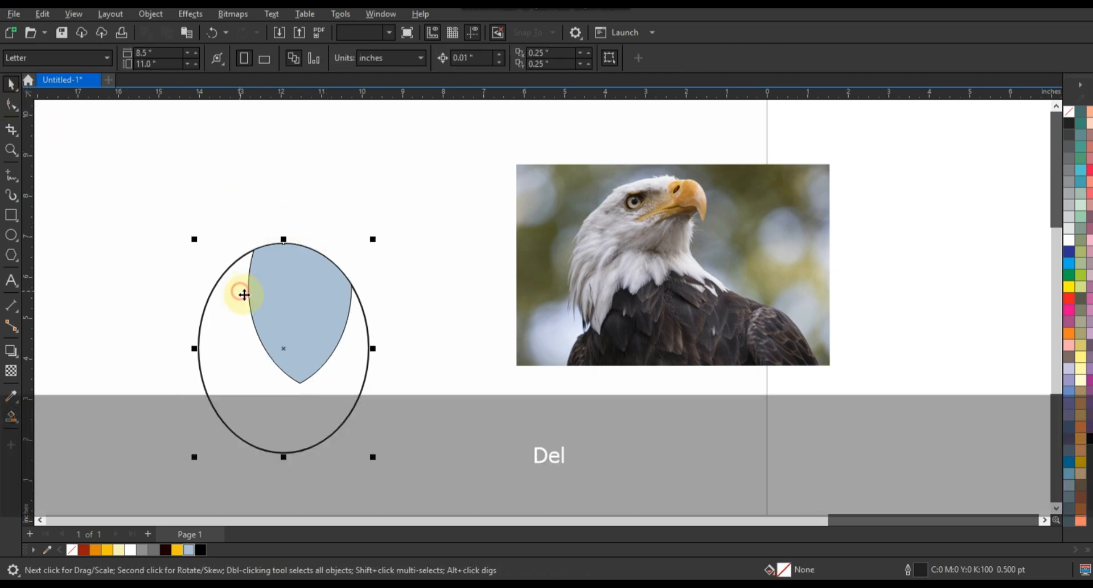
key(Delete)
drag(357, 241, 401, 204)
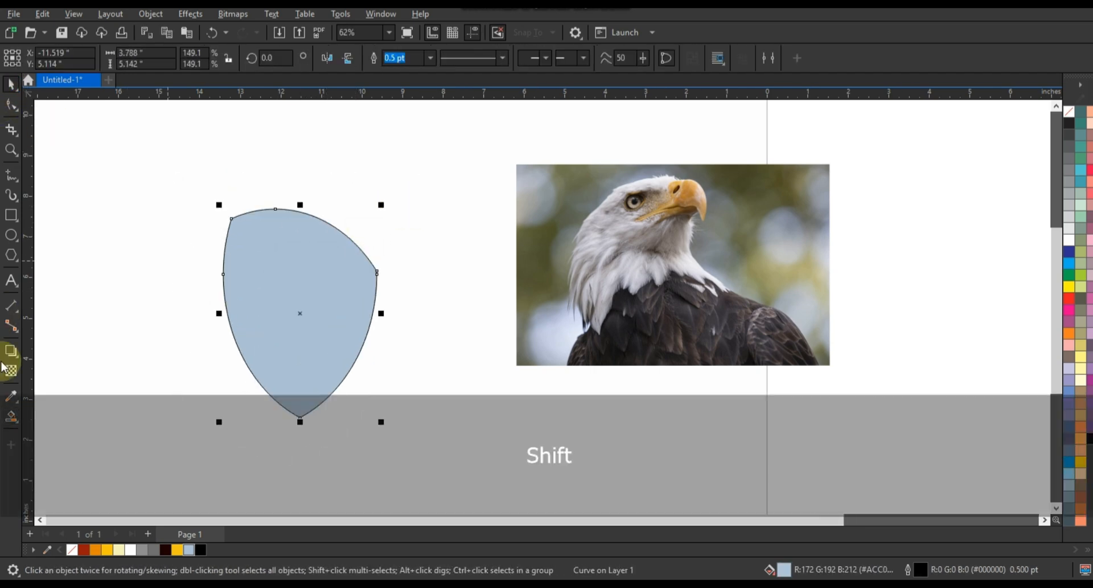
Add a one-step outside contour of about 0.32 inches around the shield and break the contour apart
click(19, 363)
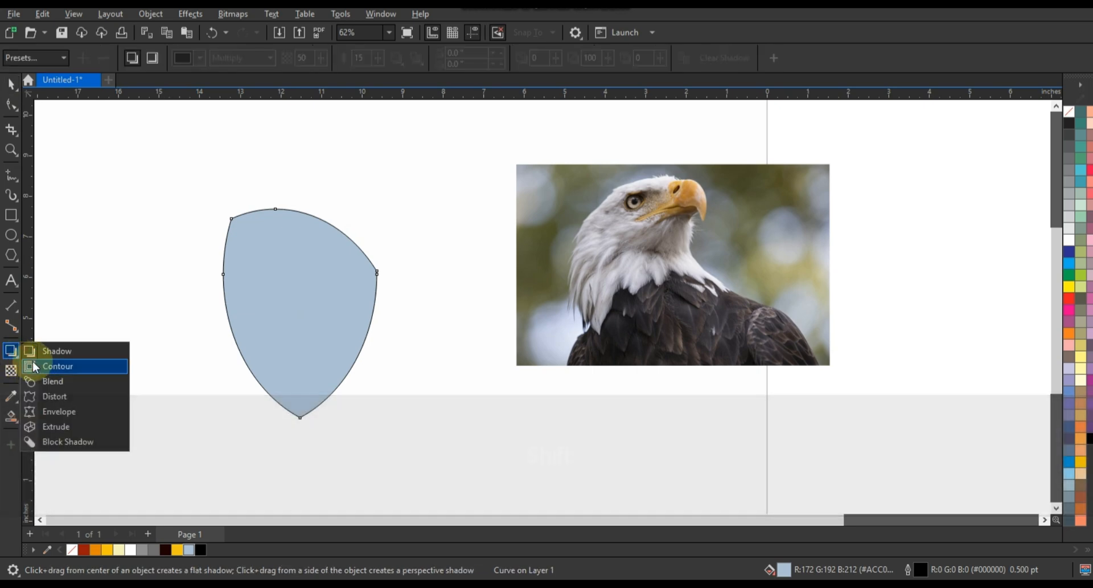
click(48, 363)
drag(277, 208, 287, 200)
click(10, 84)
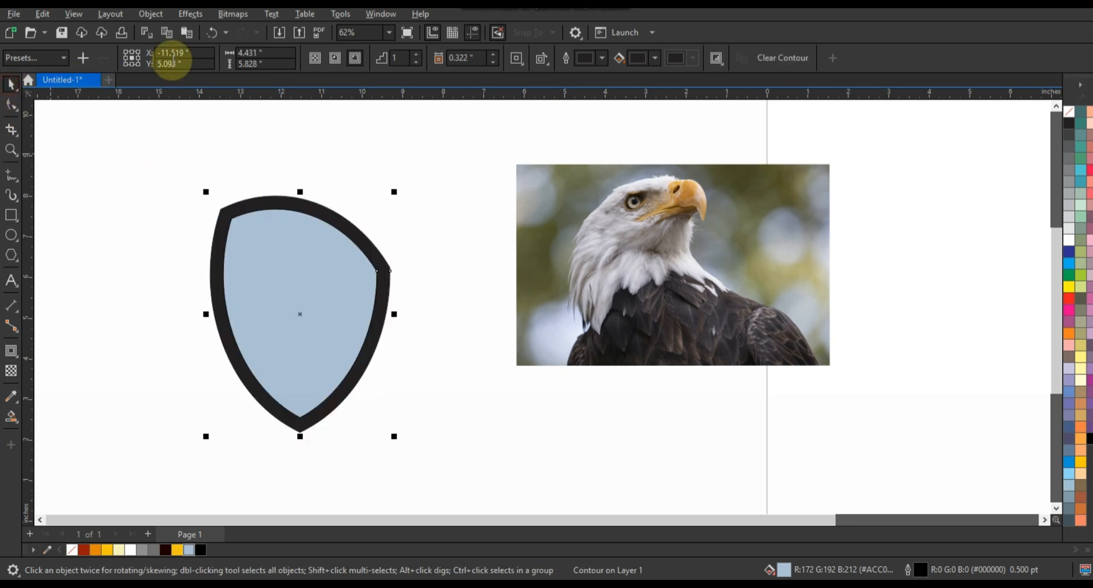
click(152, 14)
click(191, 336)
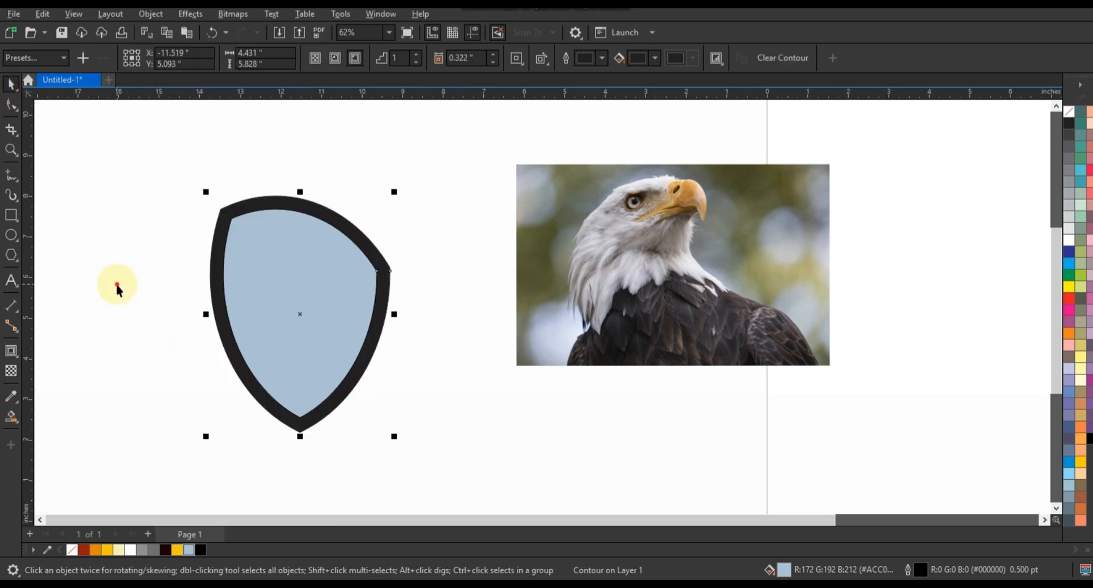
Remove the fill from the inner and outer shield shapes and move both together closer to the eagle photo
click(203, 272)
click(282, 204)
shift+click(279, 242)
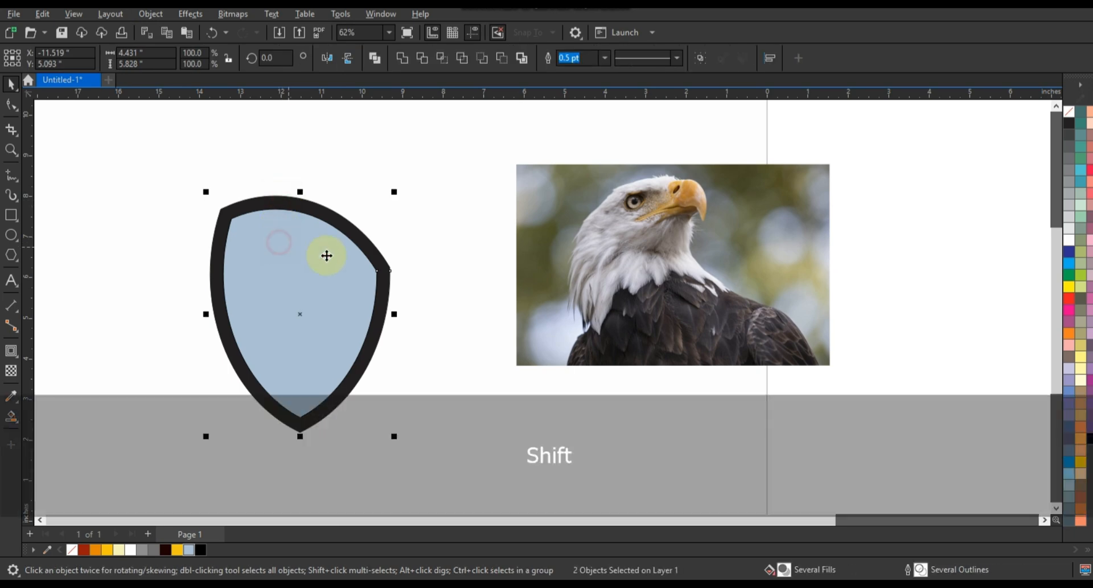
click(1070, 112)
drag(381, 263, 414, 257)
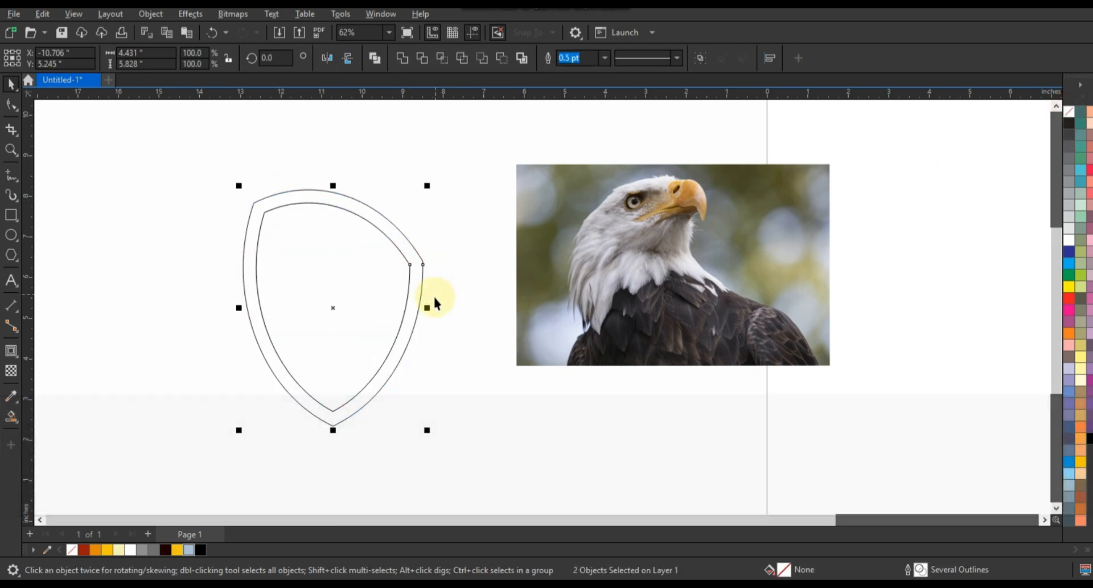
Select both shield outlines together and shift them slightly up and to the left
click(424, 289)
click(297, 193)
shift+click(327, 307)
click(244, 308)
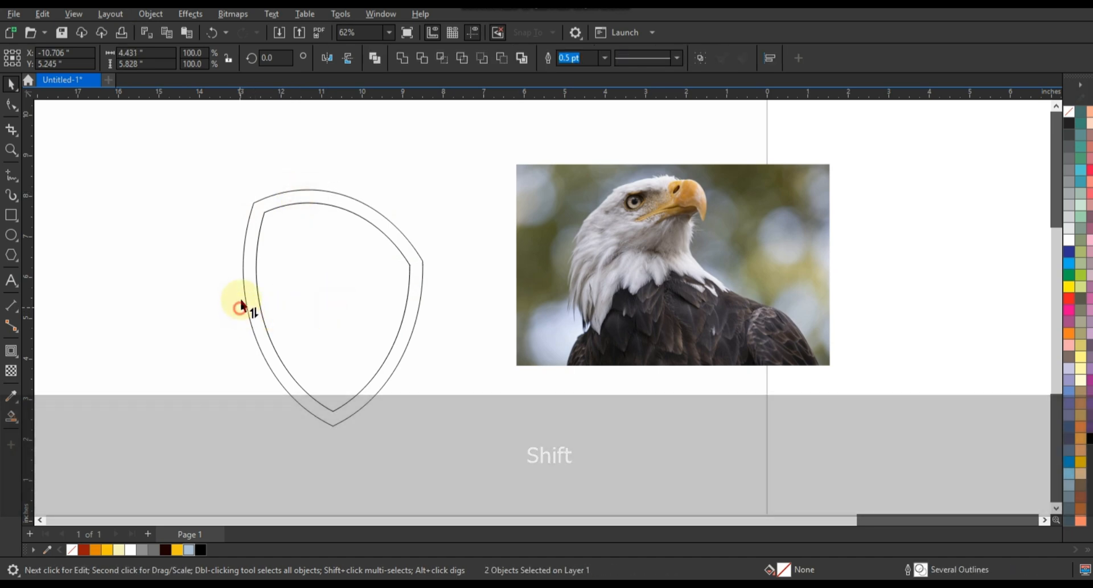
click(419, 304)
drag(428, 303, 423, 301)
Place the eagle photo over the shield outlines and tilt it clockwise to an angle of about 165.66°
drag(638, 308, 336, 353)
drag(533, 205, 553, 250)
drag(496, 298, 468, 306)
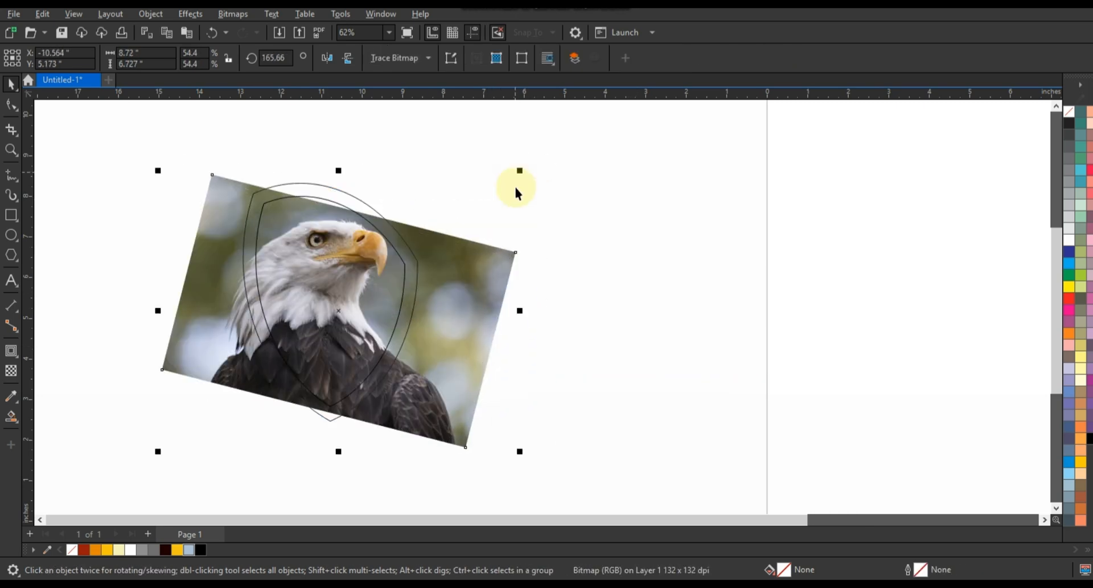
Scale the eagle photo to about 57.1% and reposition it so the head sits over the upper part of the shield
drag(520, 171, 535, 159)
drag(475, 277, 489, 240)
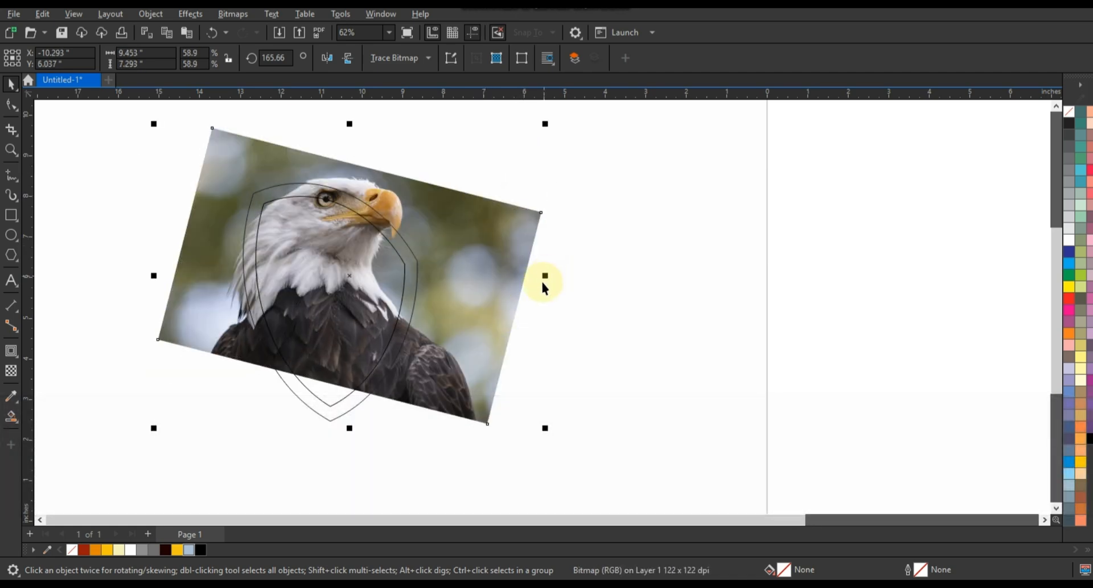
drag(545, 428, 543, 427)
mouse_move(477, 382)
mouse_down()
mouse_move(490, 385)
mouse_move(462, 372)
mouse_up()
drag(550, 434, 484, 346)
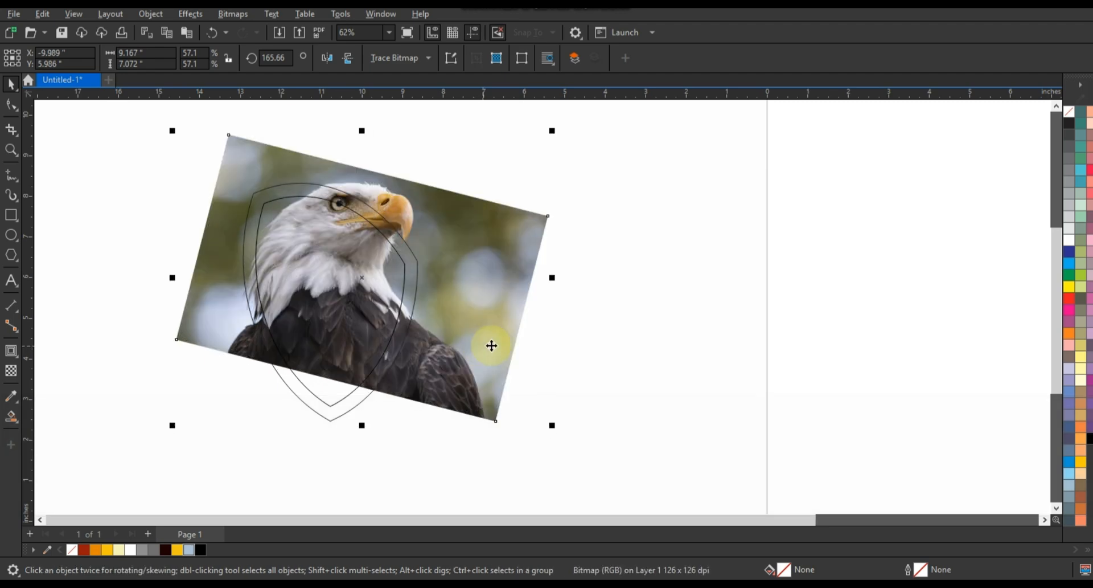
click(589, 340)
drag(446, 309, 483, 318)
click(625, 330)
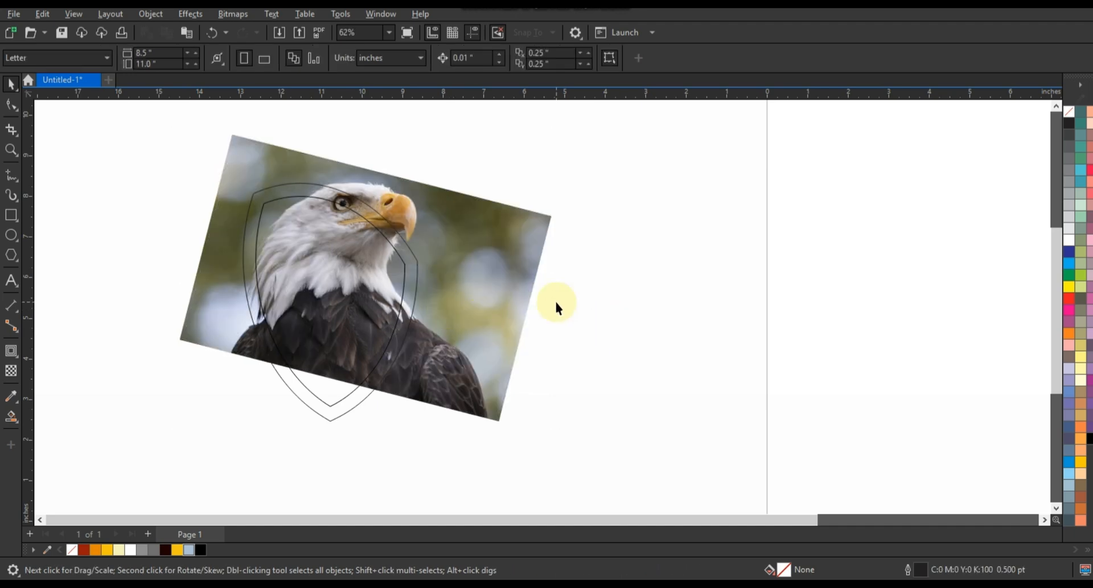
Apply a uniform transparency of about 32 to the eagle photo
click(10, 150)
drag(228, 151, 511, 393)
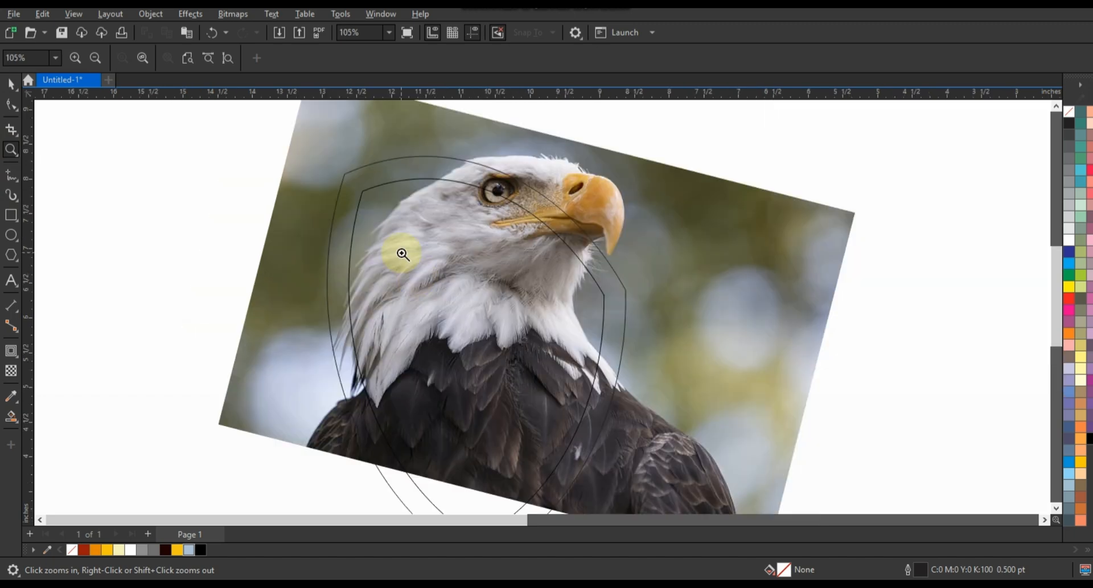
right_click(255, 149)
drag(195, 127, 578, 377)
click(11, 84)
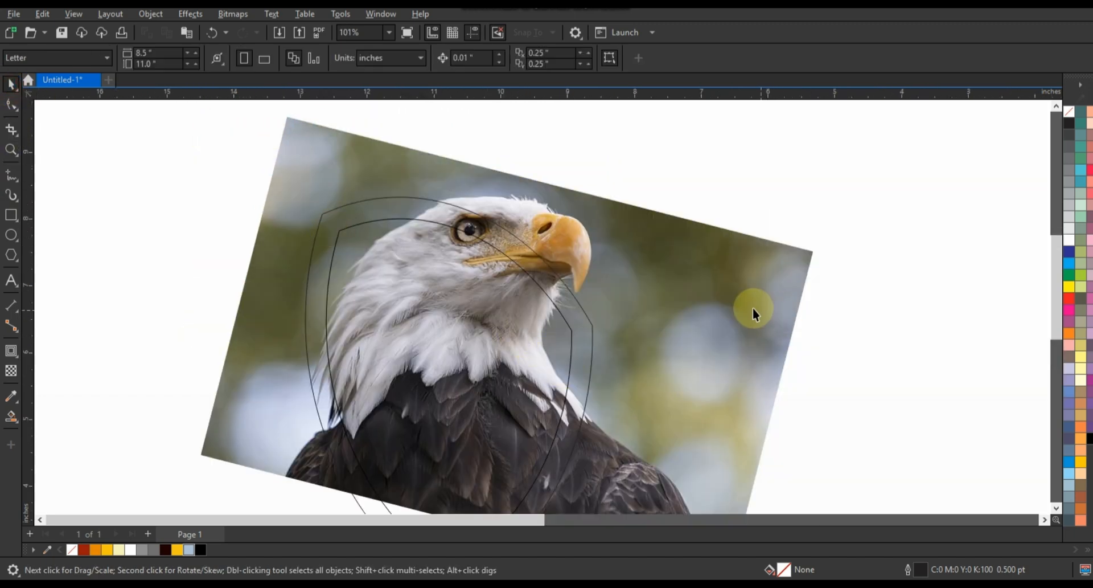
click(752, 310)
click(10, 373)
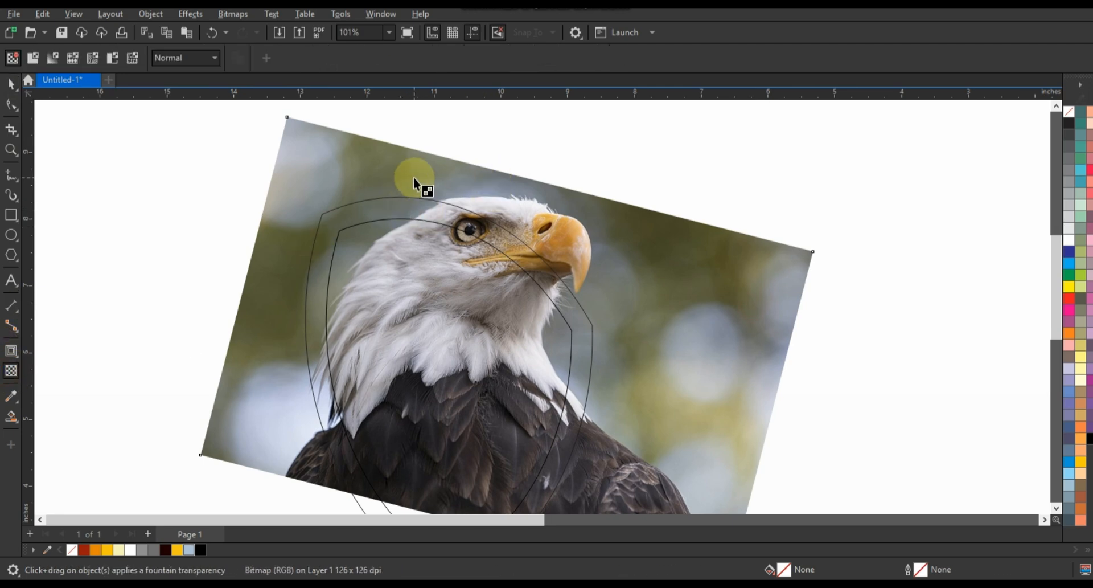
key(F3)
drag(463, 115, 472, 115)
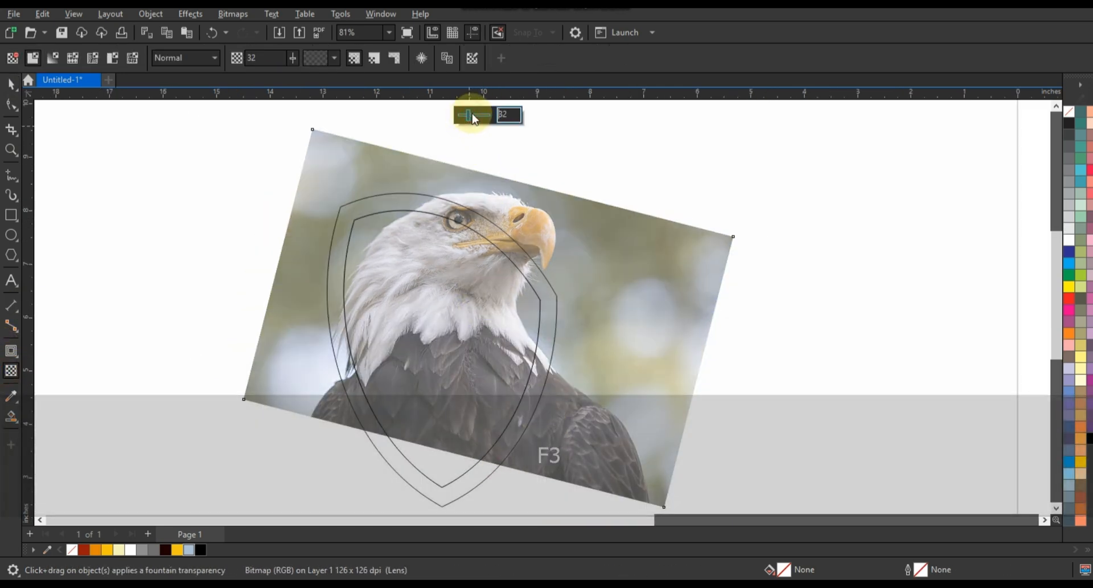
Set the default outline width for new Freehand lines to 1.5 pt
click(11, 150)
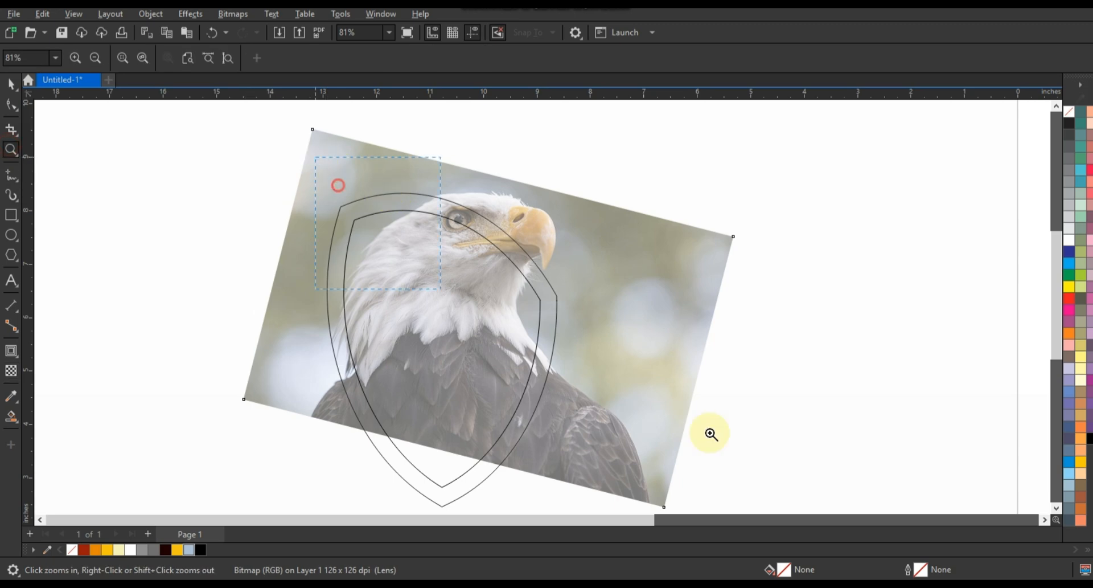
drag(710, 434, 757, 432)
click(11, 175)
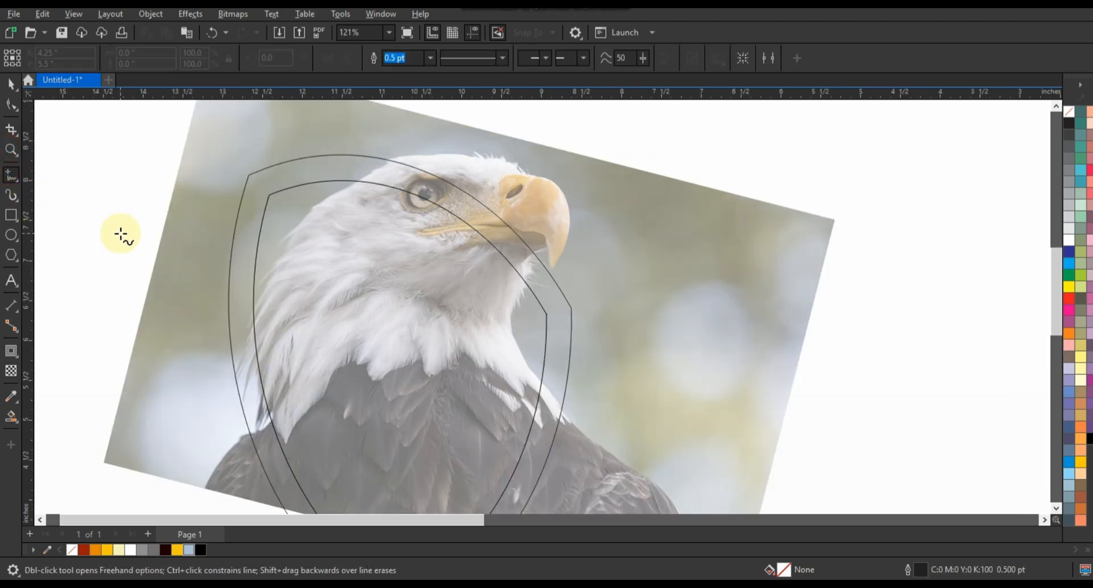
click(430, 57)
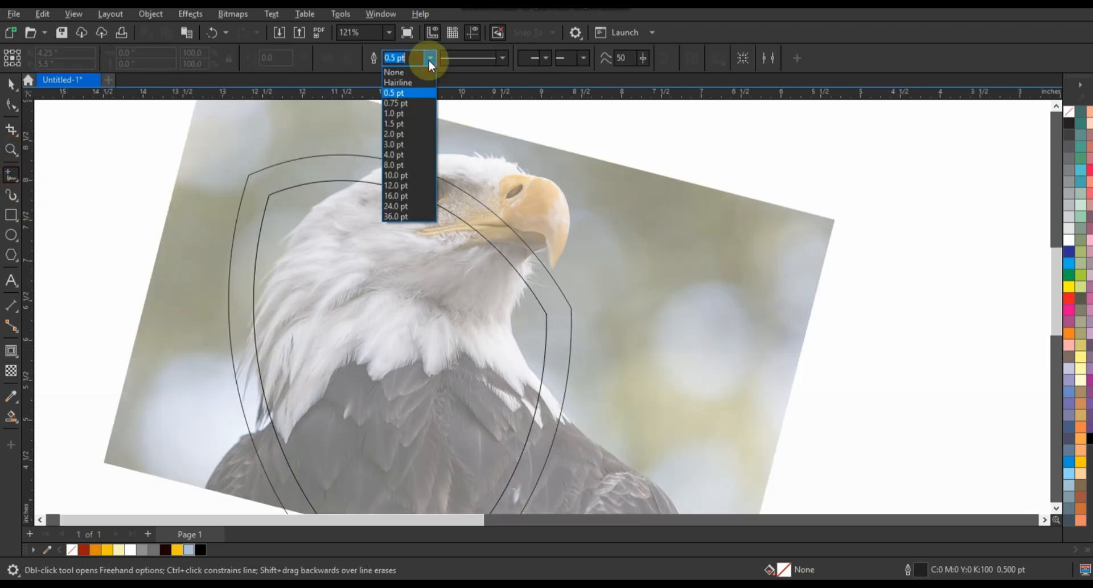
click(397, 131)
click(573, 386)
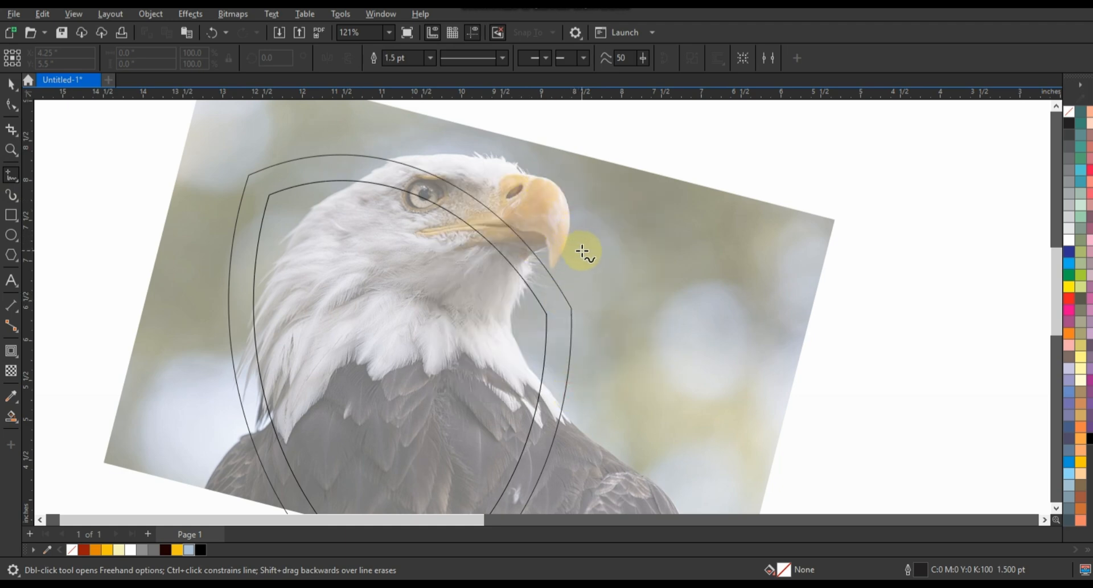
Draw a two-segment Freehand line from the beak tip to the top of the beak and on to the back of the head
click(553, 276)
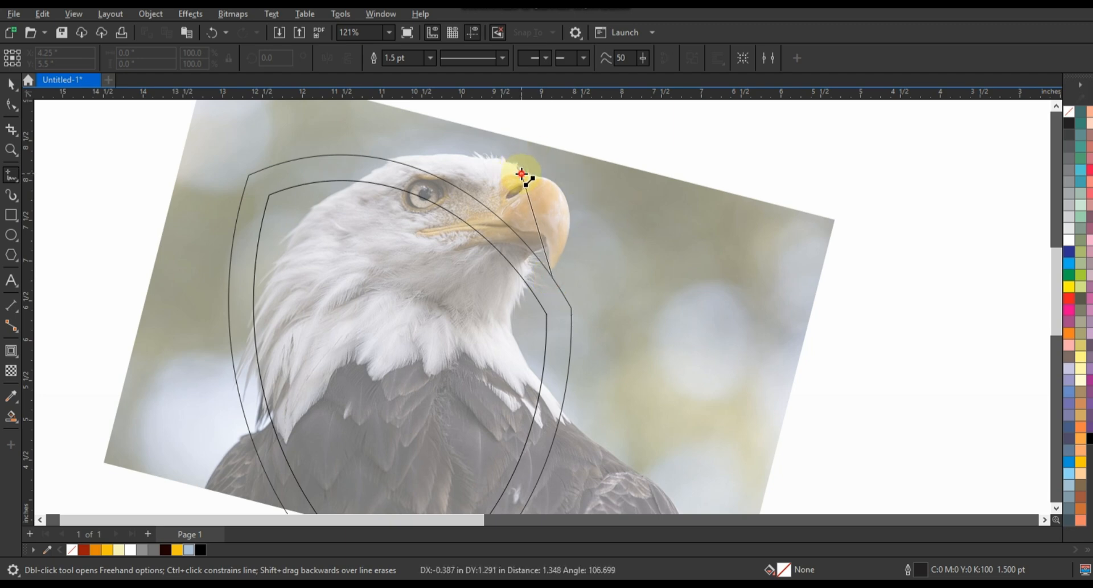
double_click(522, 173)
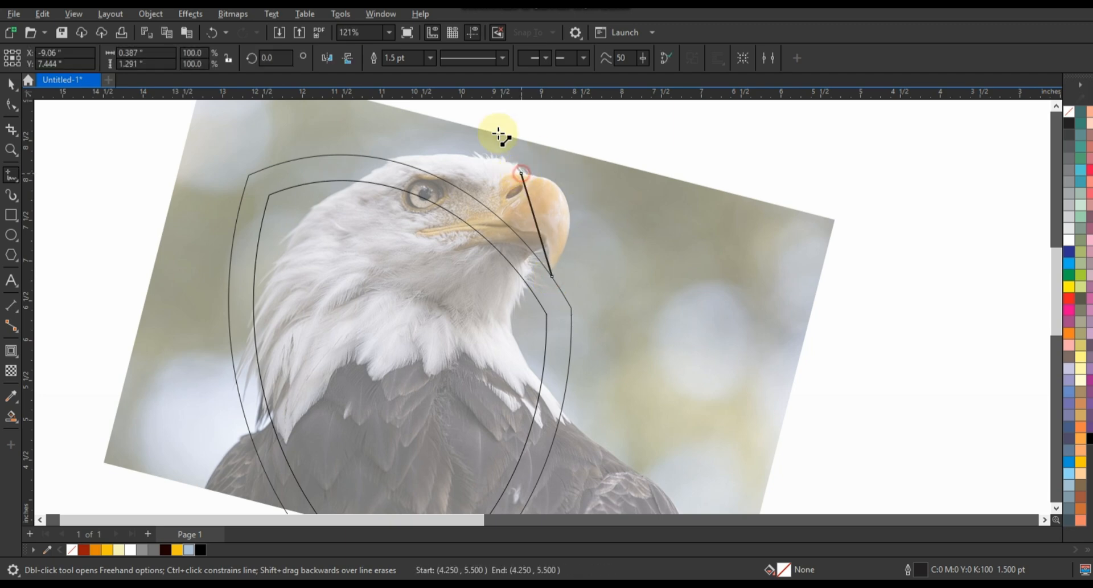
double_click(251, 314)
Convert the traced line's segments to curves and bend the beak segment to follow the beak's outer edge
click(11, 104)
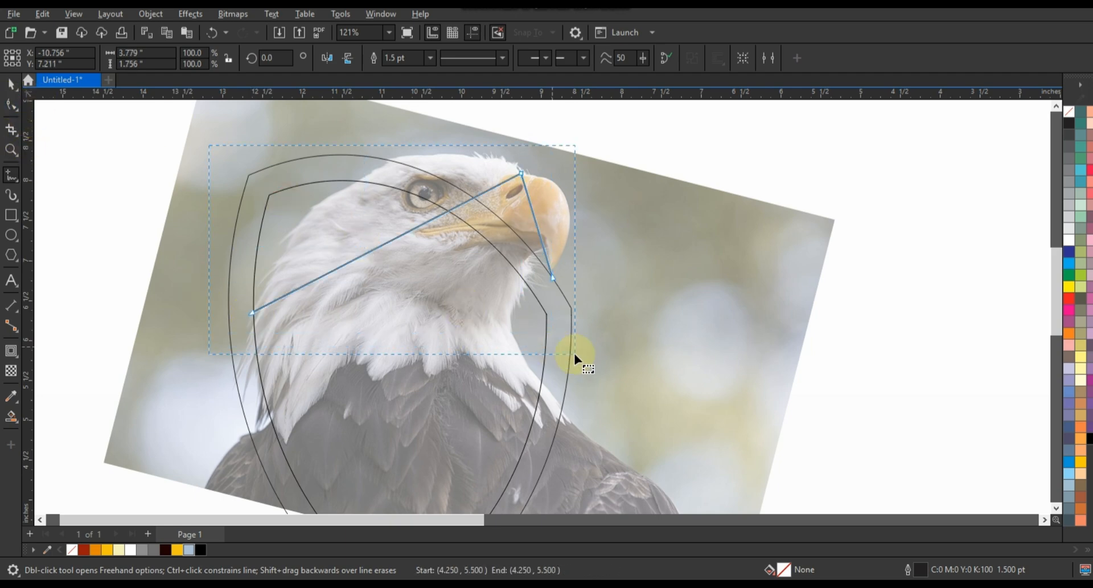
key(F10)
mouse_move(511, 156)
mouse_down()
mouse_move(542, 192)
mouse_move(546, 176)
mouse_up()
click(540, 243)
drag(552, 238, 586, 231)
drag(549, 177, 564, 167)
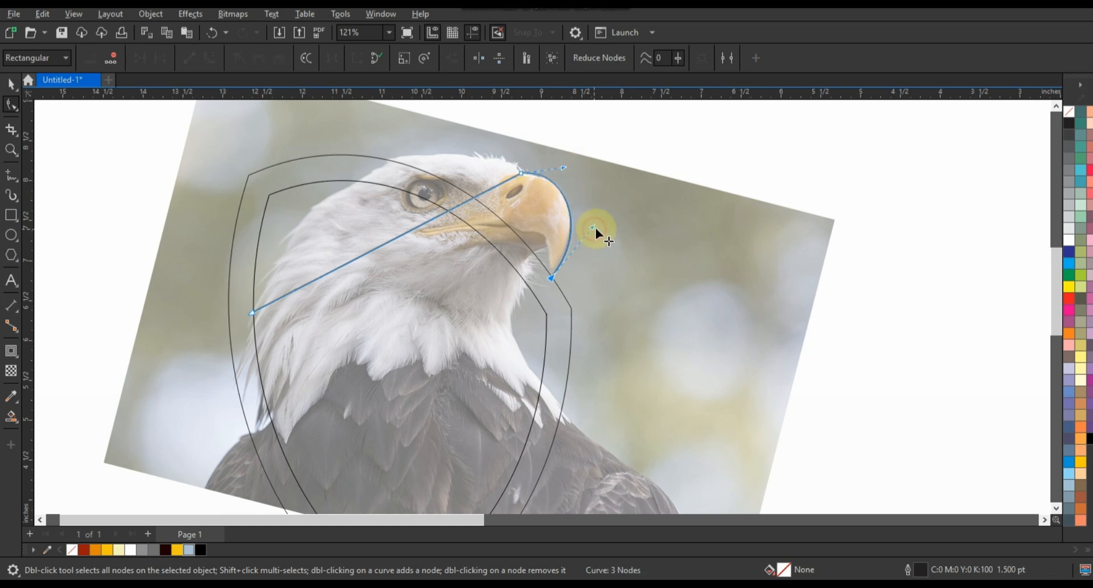
drag(593, 227, 597, 230)
drag(565, 171, 566, 164)
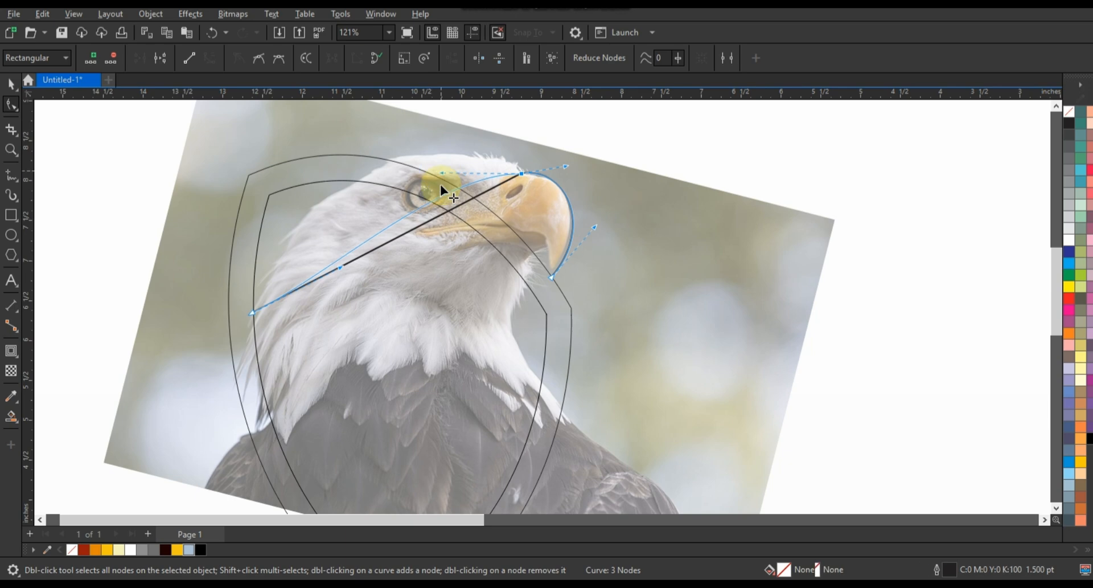
Bend the long segment to follow the top and back of the eagle's head
drag(341, 272, 303, 190)
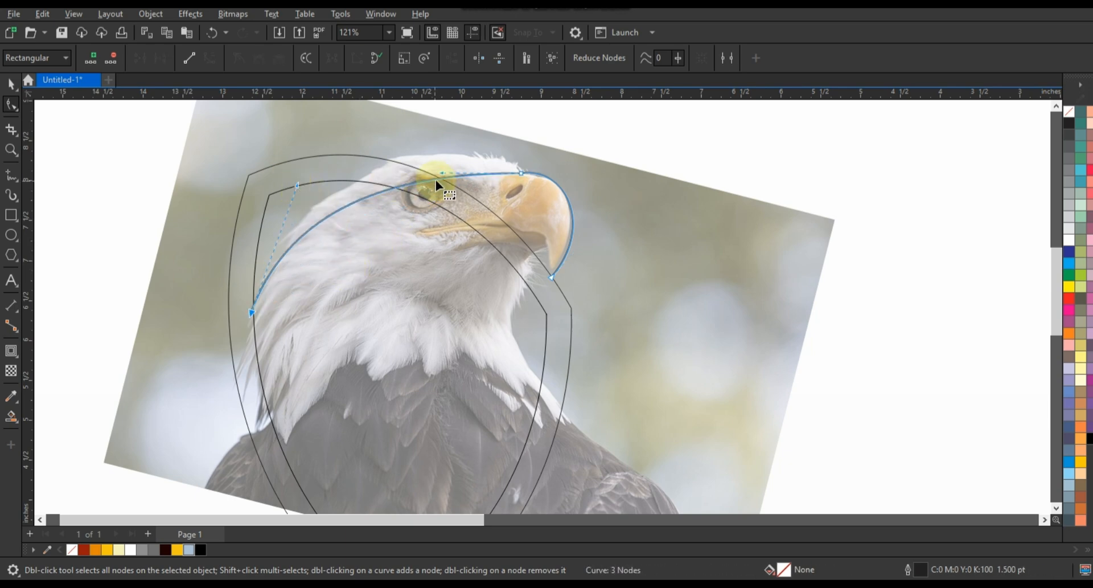
drag(442, 174, 470, 122)
drag(296, 183, 293, 152)
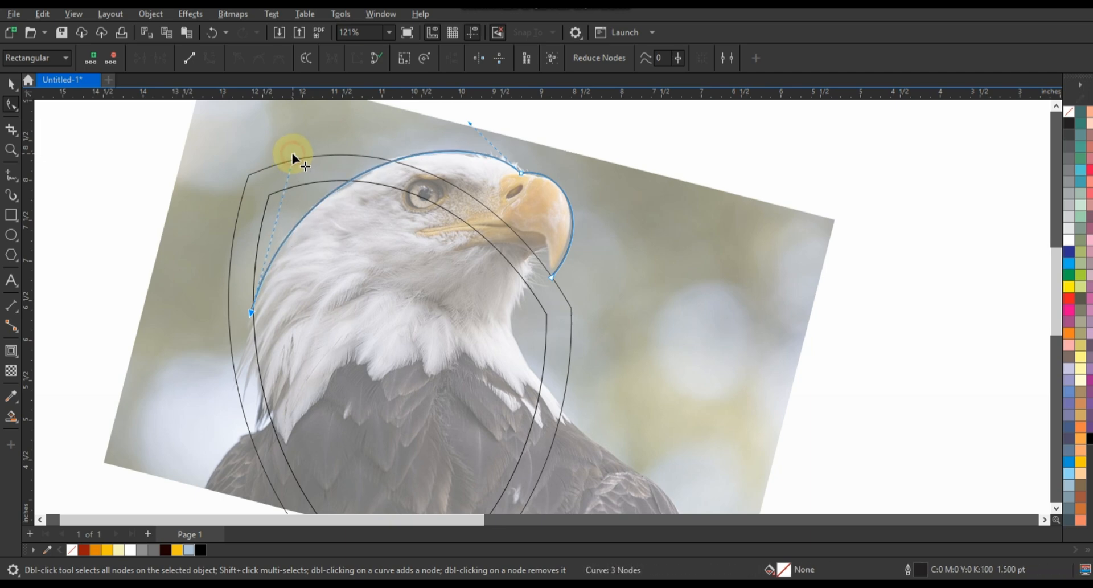
Draw a Freehand line about 1.4 inches long down the front of the neck, from the chin to the inner shield outline
key(z)
click(460, 308)
drag(237, 151, 726, 502)
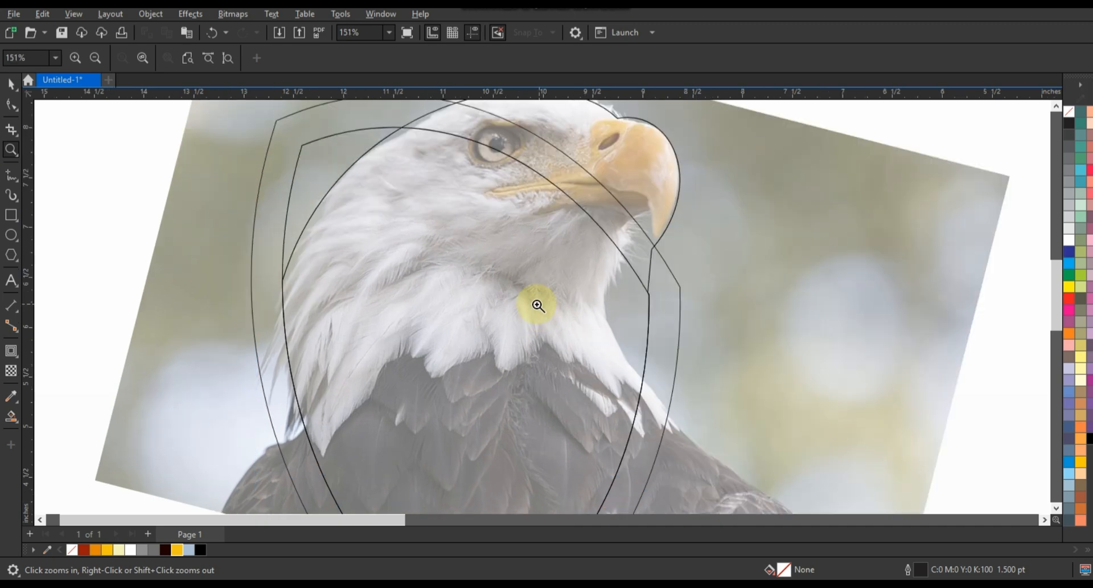
click(11, 175)
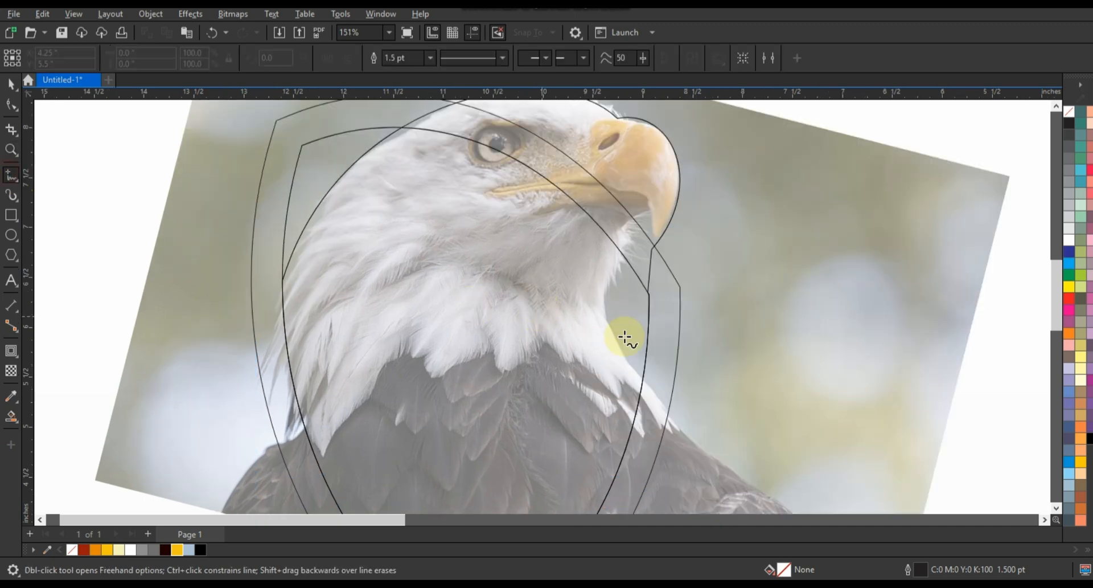
click(618, 231)
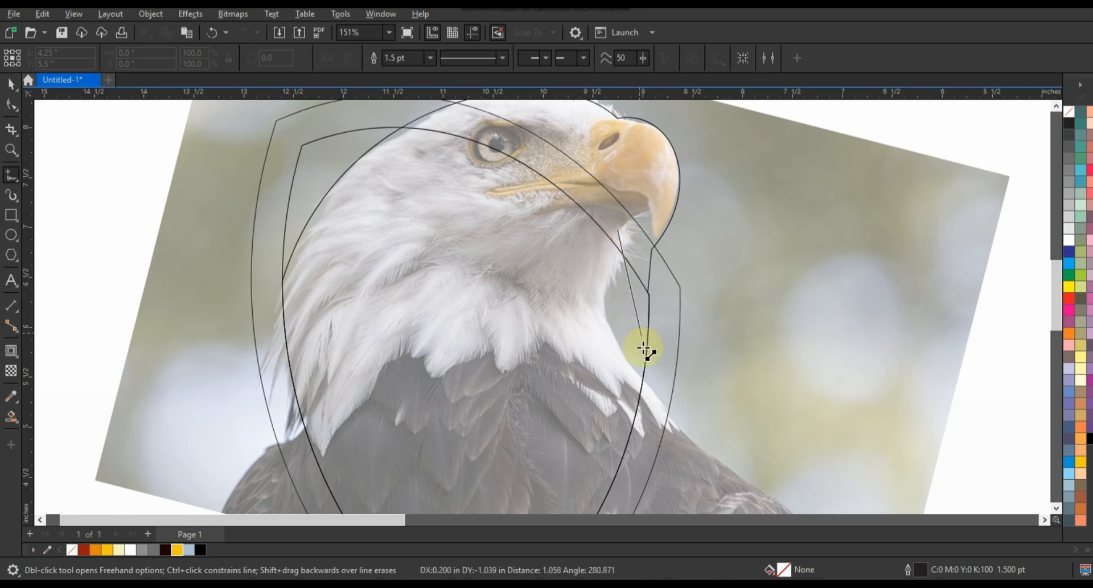
click(647, 369)
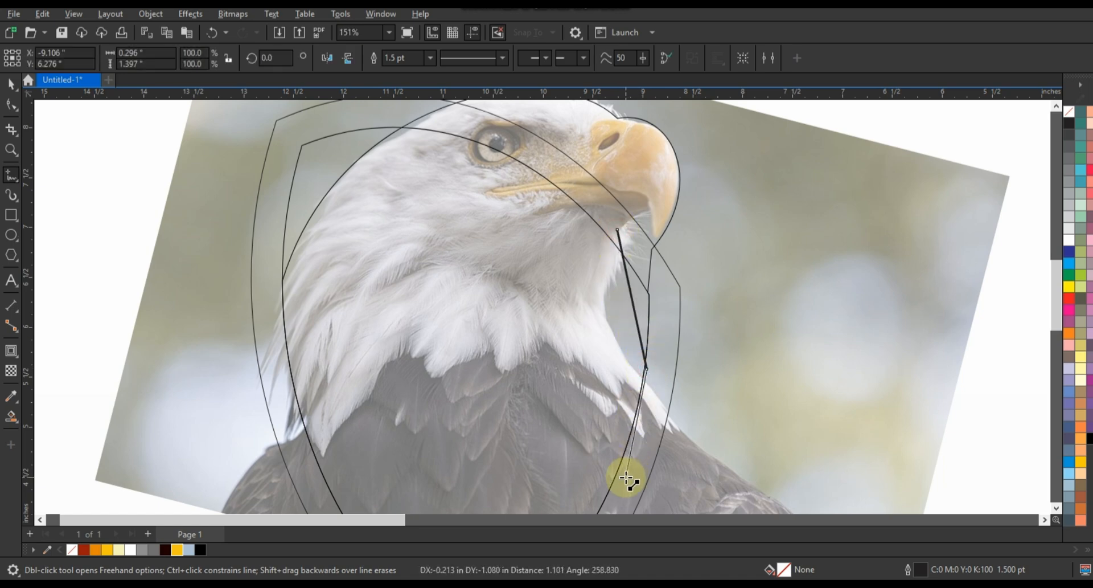
Start a Freehand zigzag about 4.4 inches tall at the back of the neck, running feather points down to the inner shield's bottom tip
click(277, 288)
click(342, 212)
click(300, 420)
click(374, 325)
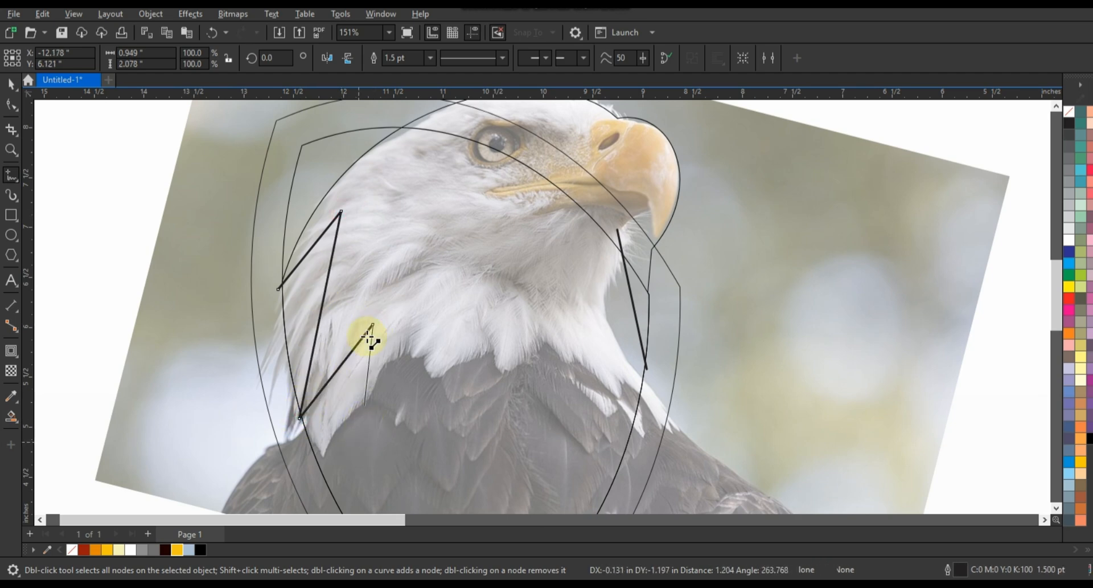
key(F3)
click(374, 447)
click(425, 502)
Continue the zigzag with three feather peaks across the chest, then up the shield's side to the neck line's lower end, about 3.75 inches wide overall
click(415, 383)
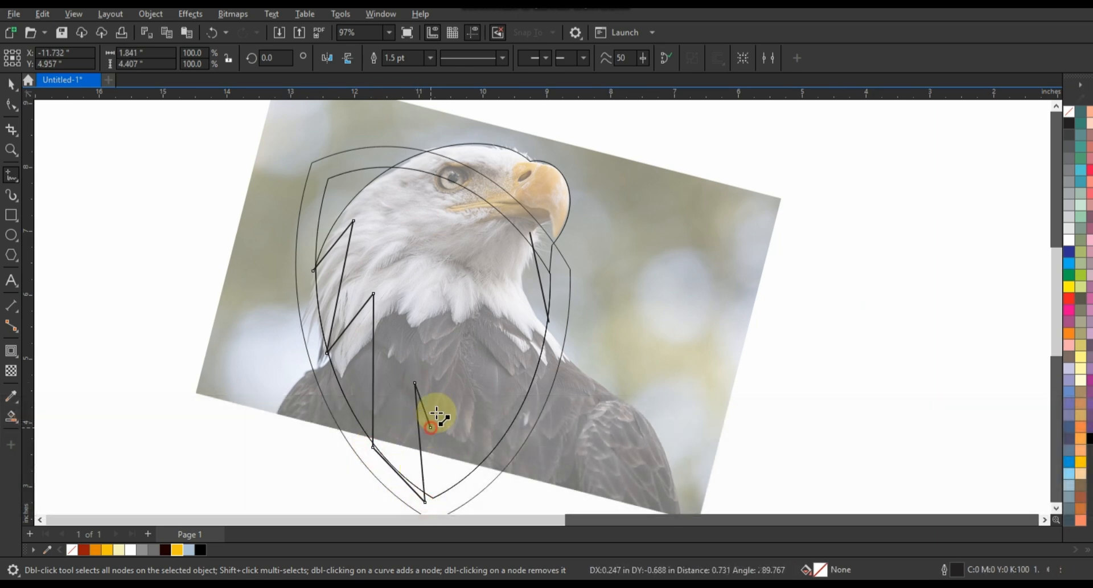
click(430, 426)
click(436, 374)
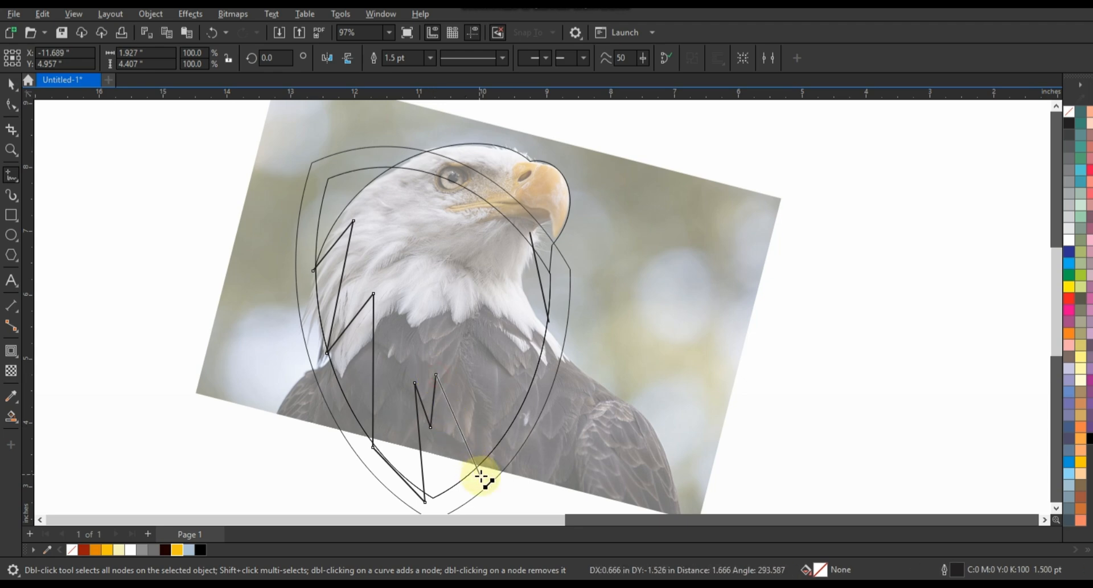
click(481, 475)
click(464, 378)
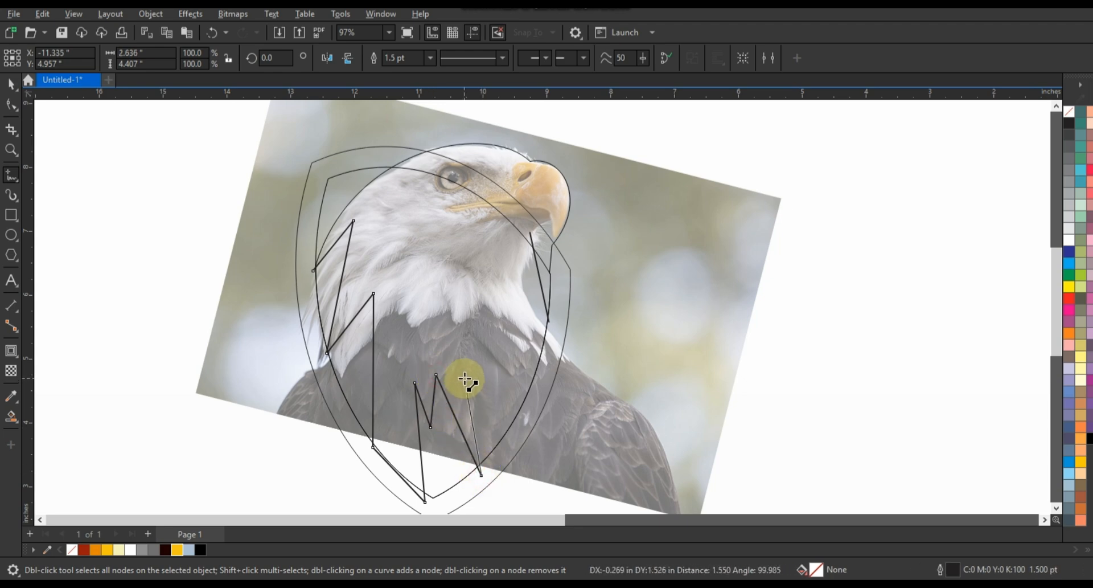
click(503, 444)
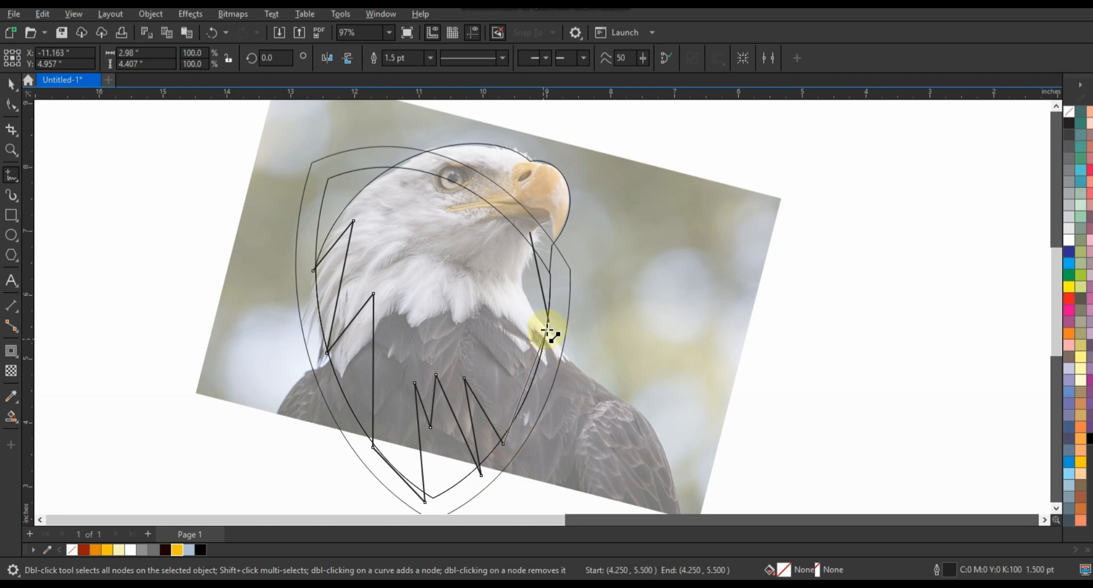
click(552, 324)
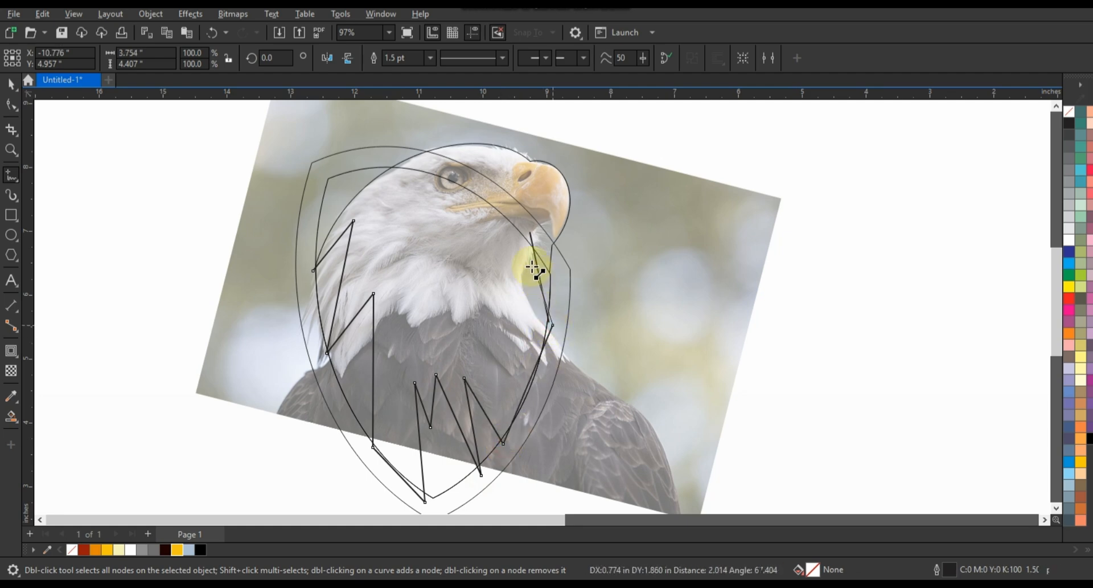
Continue the outline with four narrow feather peaks across the front of the neck, finishing at a peak below the mouth
click(529, 259)
click(533, 312)
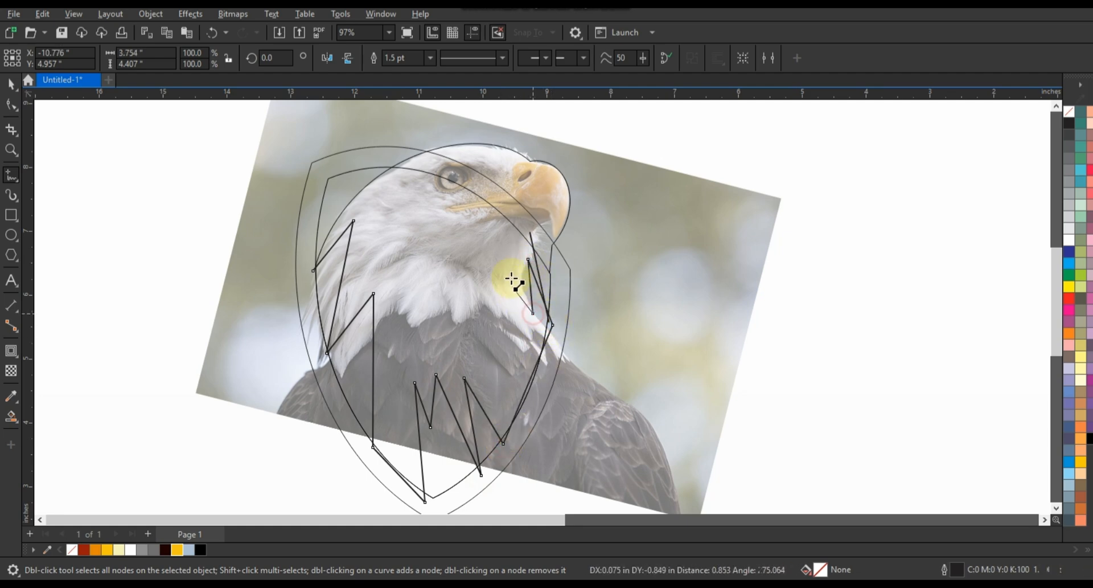
click(508, 253)
click(509, 308)
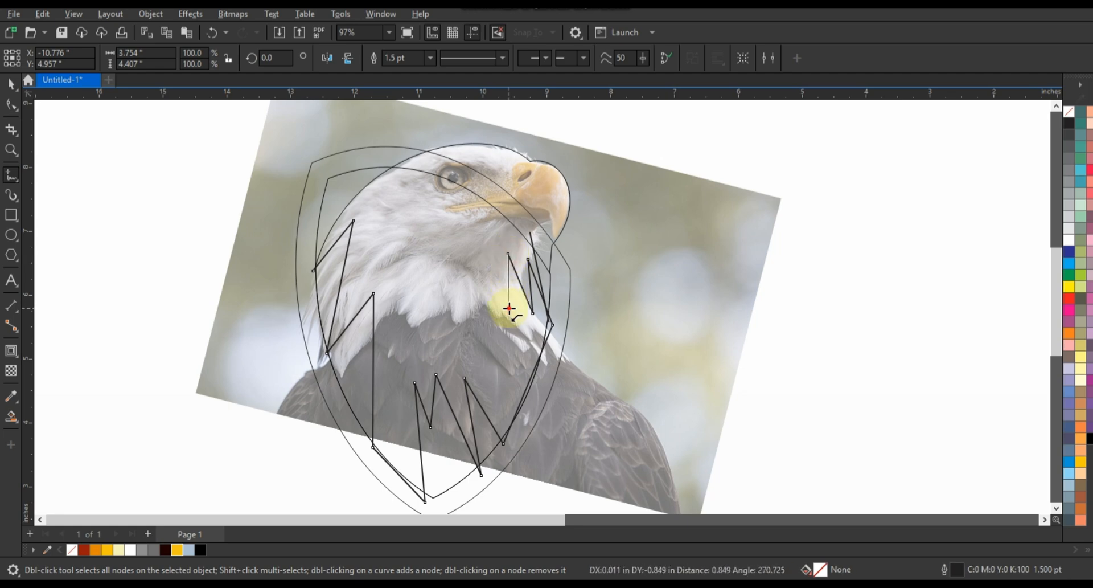
click(494, 246)
click(480, 295)
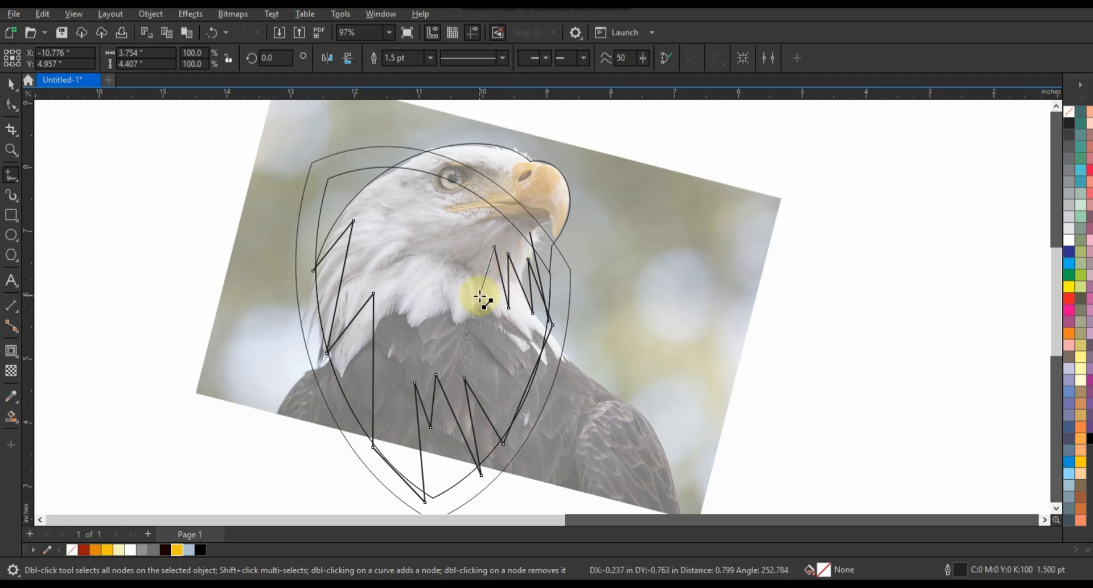
click(480, 239)
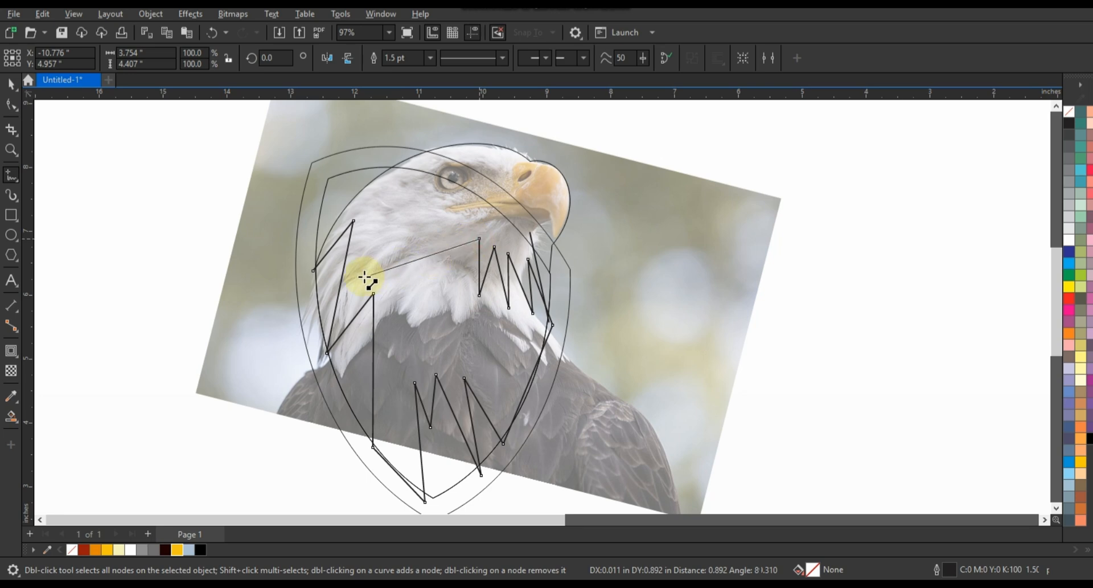
Extend the outline back across the cheek, around the eye with points below and behind it, and forward to a notch atop the beak's base
click(373, 262)
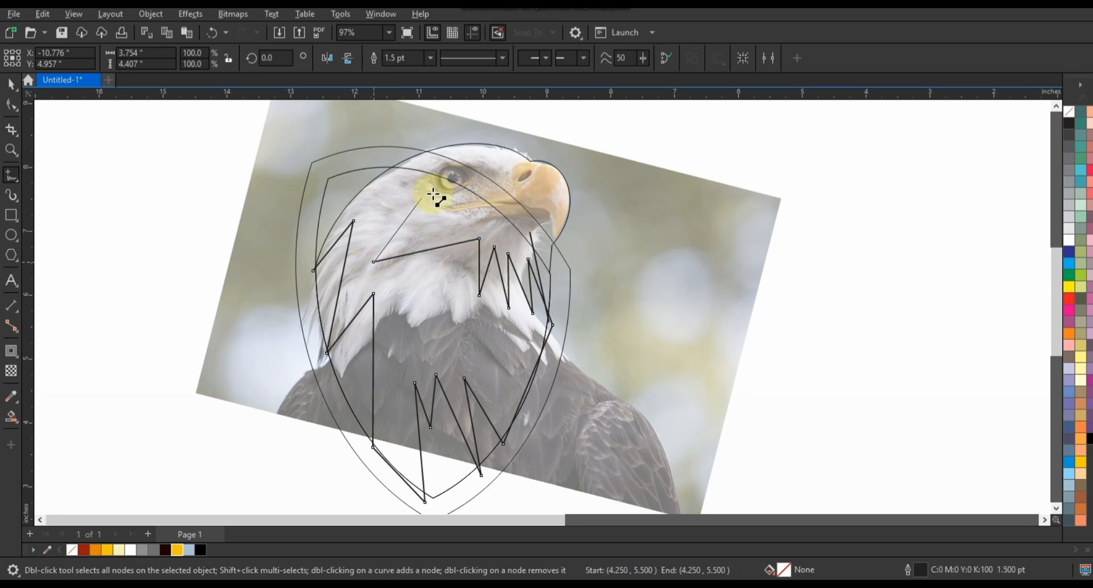
click(453, 197)
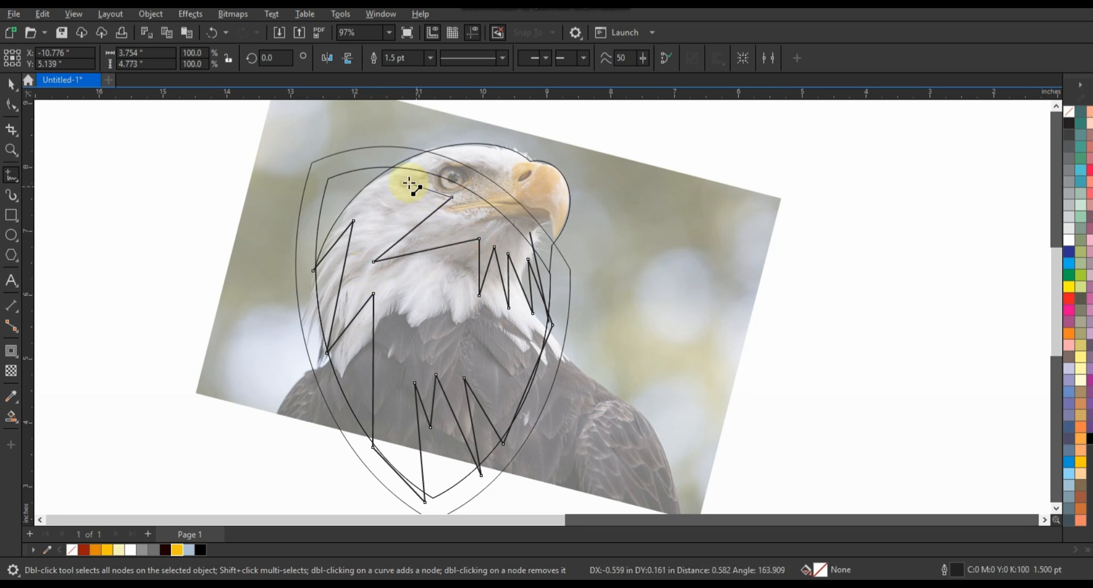
click(402, 181)
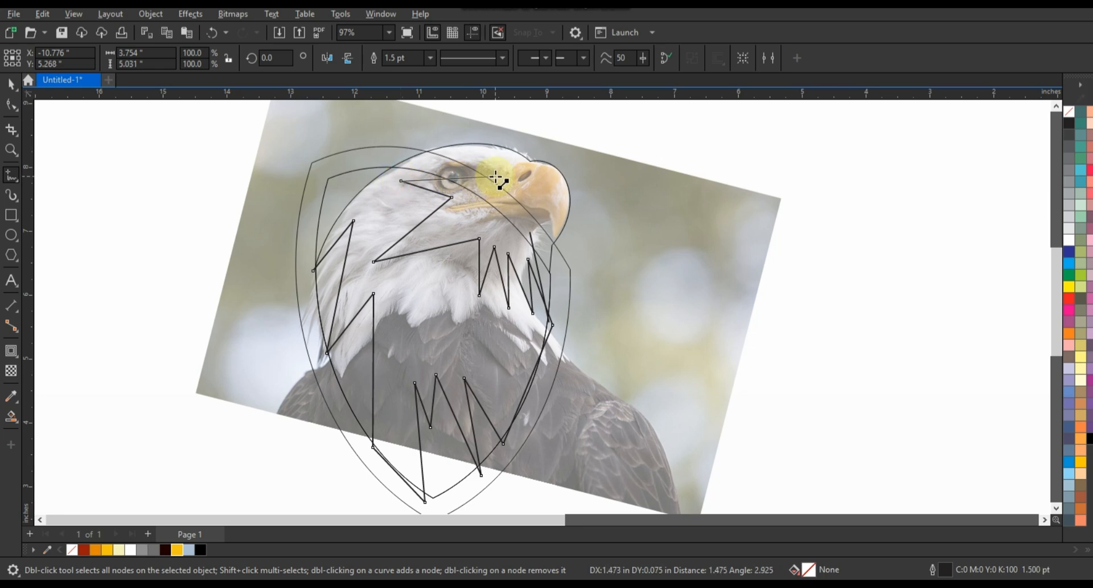
click(501, 165)
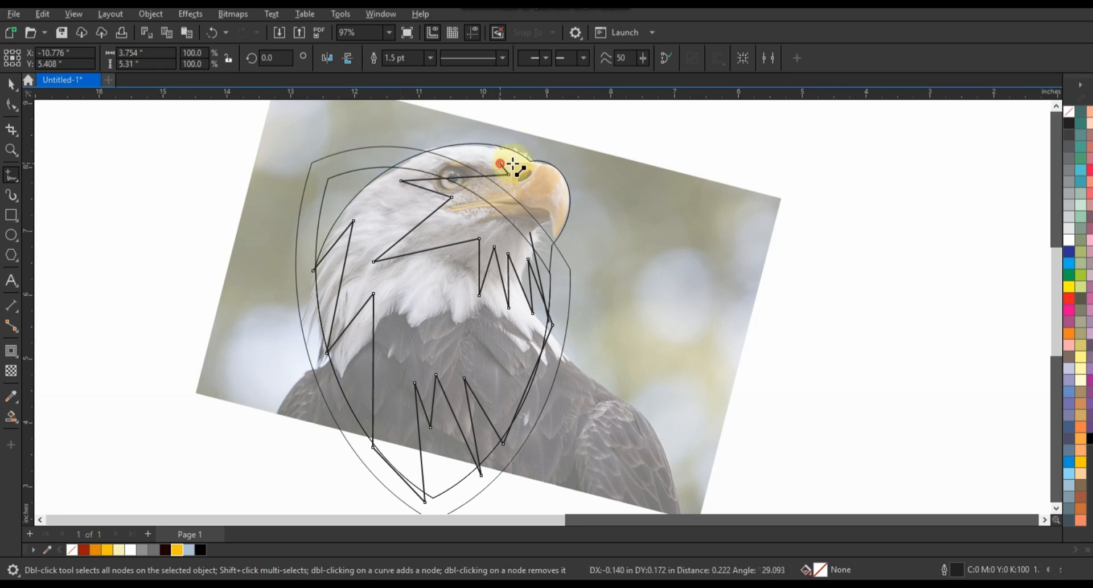
click(523, 163)
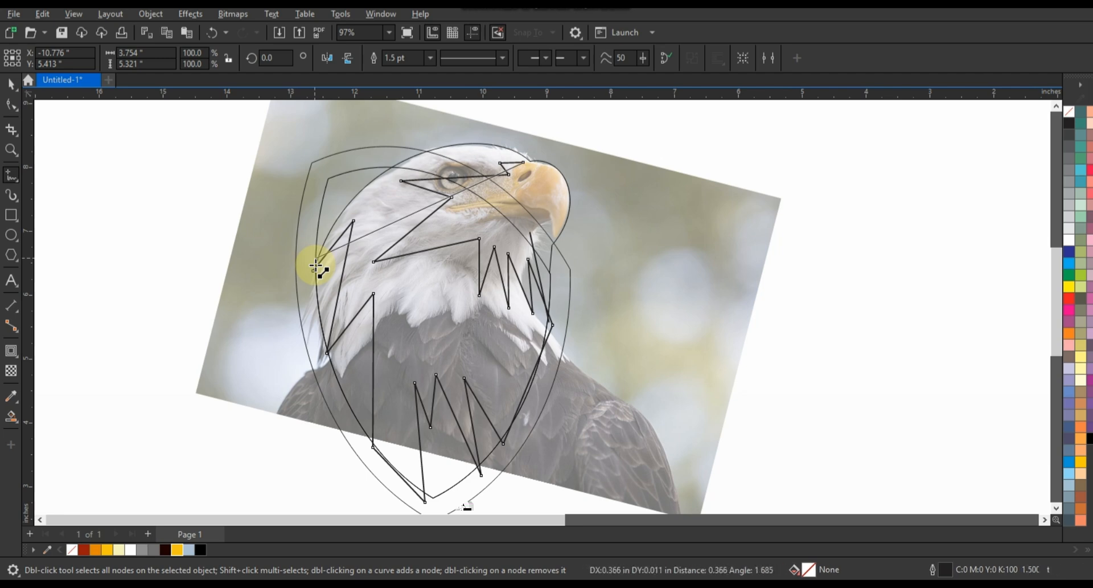